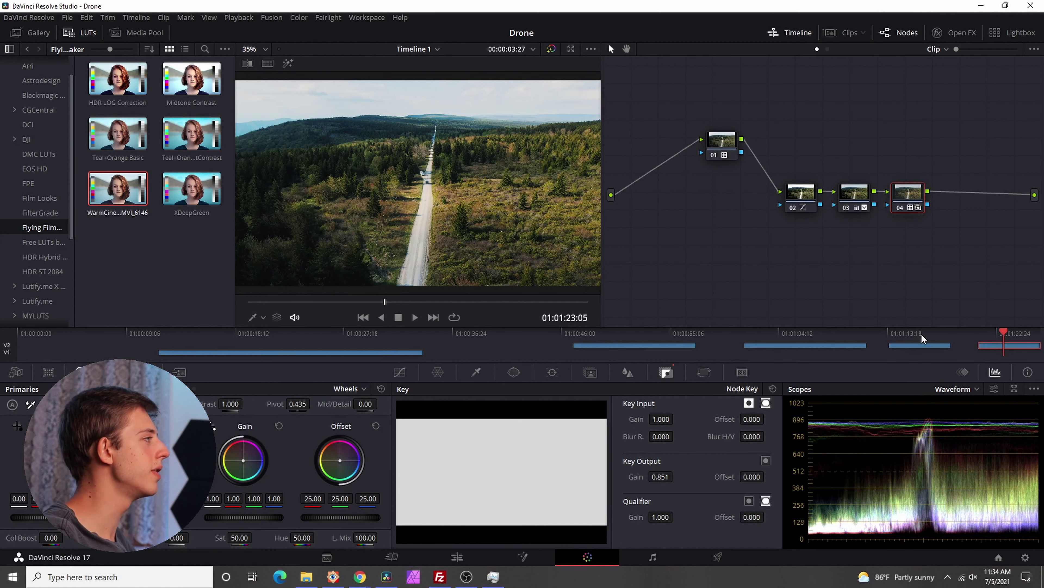
# - Go to the ungraded forest road clip on the timeline and play it full screen from near its start
pyautogui.click(923, 335)
pyautogui.click(286, 302)
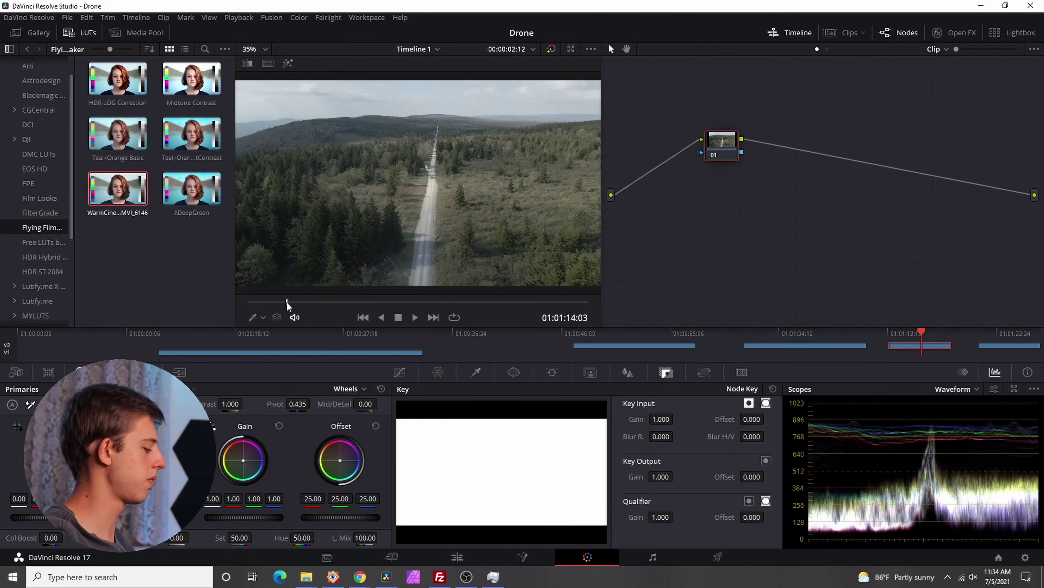
pyautogui.hotkey('ctrl', 'f')
pyautogui.press('space')
pyautogui.moveTo(386, 274)
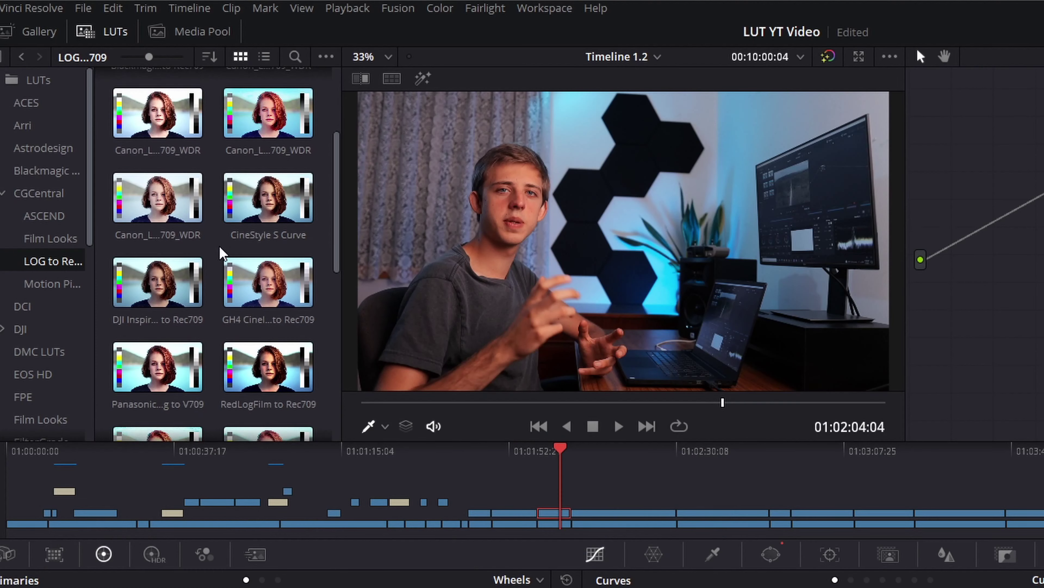
pyautogui.scroll(-5, 221, 252)
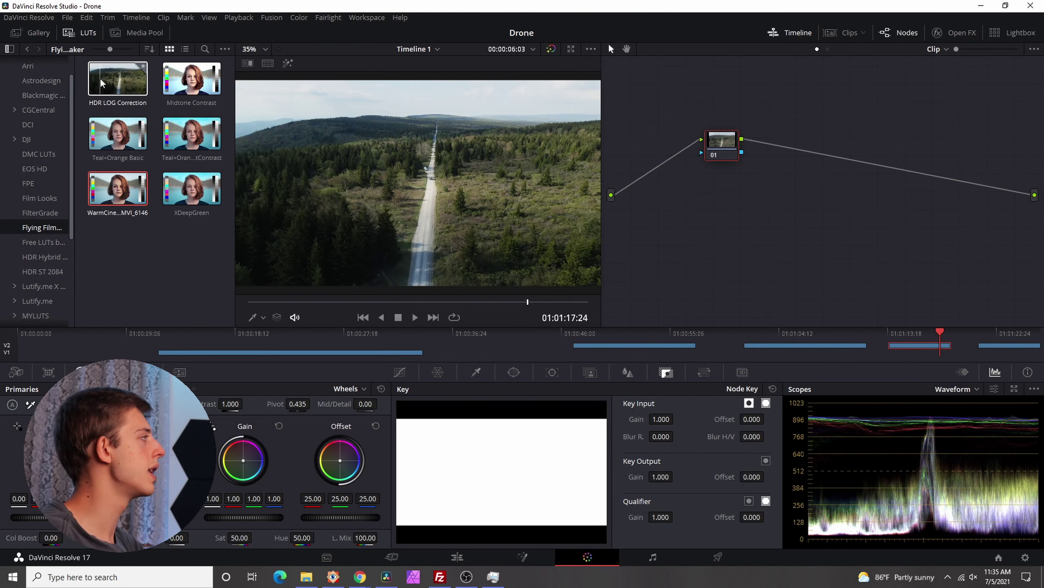
# - Apply the HDR LOG Correction LUT to node 01 and compare the image with the node disabled and enabled
pyautogui.moveTo(110, 83); pyautogui.dragTo(734, 146)
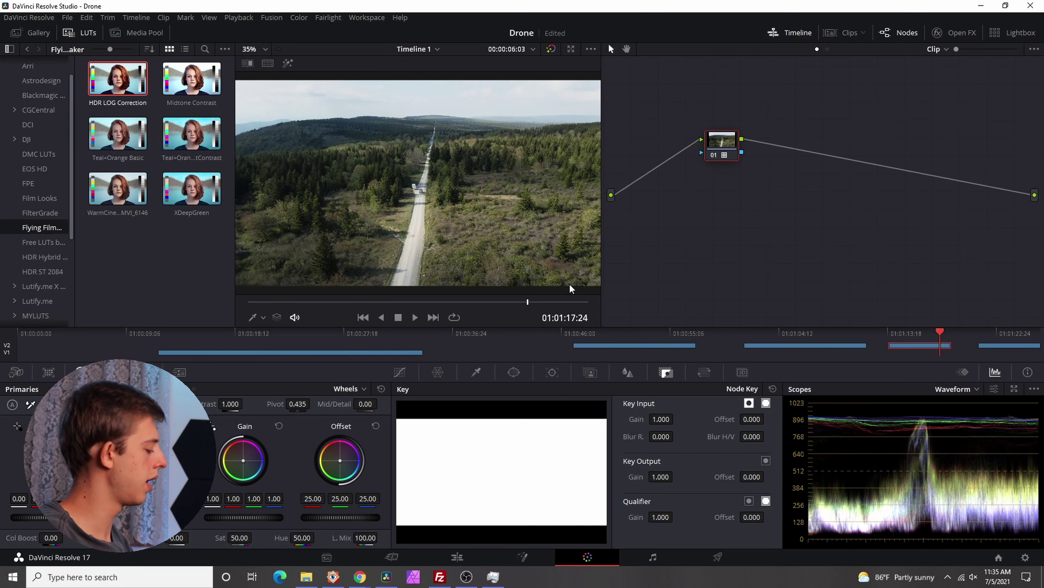
pyautogui.hotkey('ctrl', 'd')
pyautogui.hotkey('ctrl', 'd')
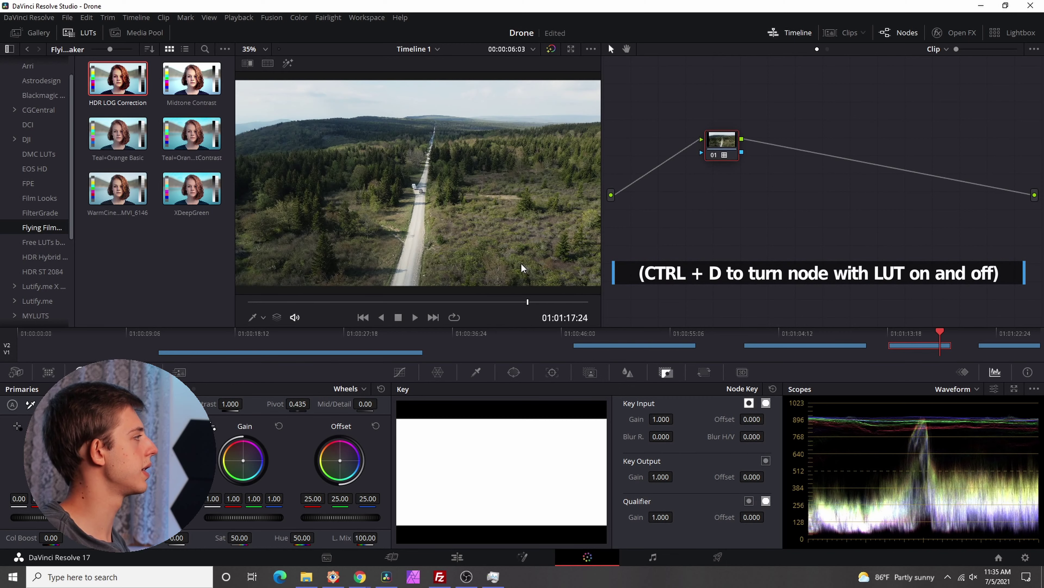
pyautogui.hotkey('ctrl', 'd')
pyautogui.hotkey('ctrl', 'd')
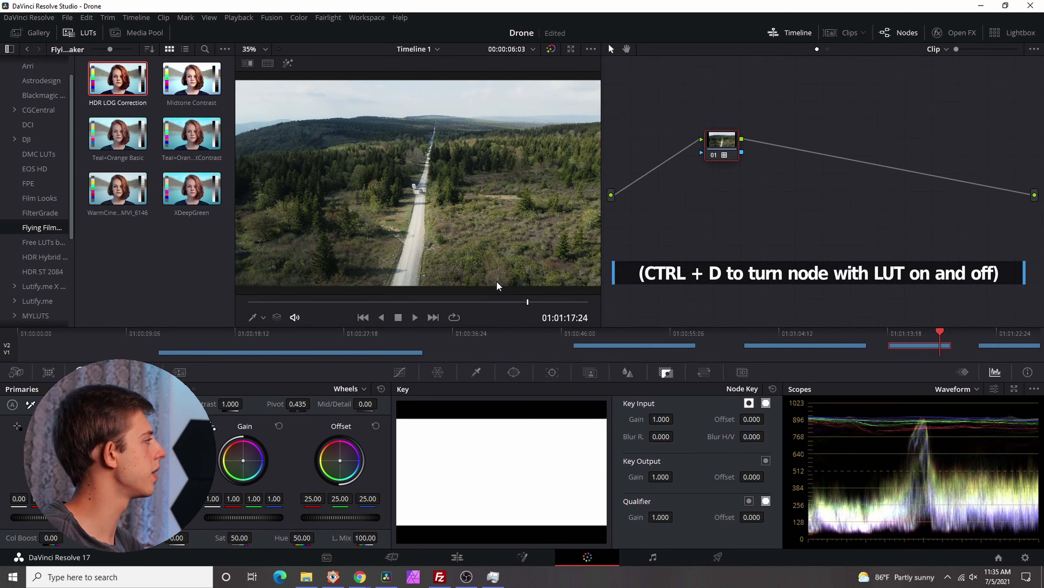
# - Add a serial node after node 01, which carries the log correction LUT
pyautogui.rightClick(733, 145)
pyautogui.moveTo(777, 199)
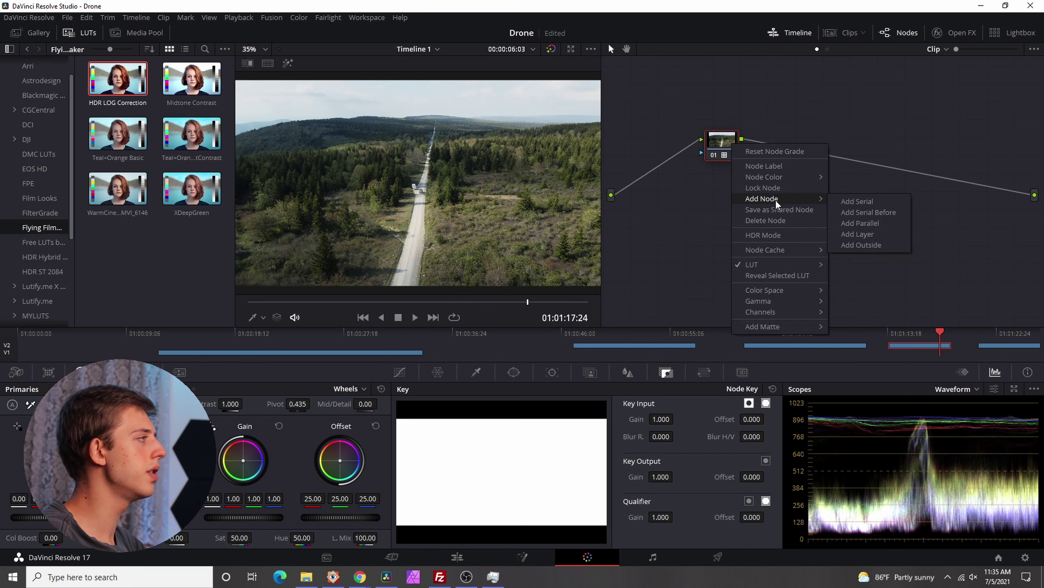
pyautogui.click(865, 203)
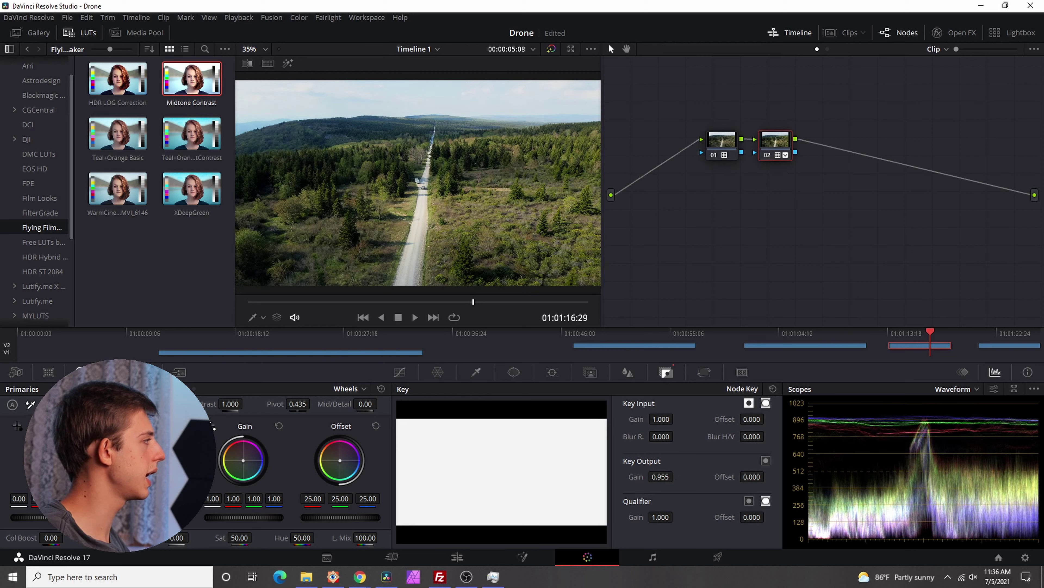
# - Add a serial node after node 02 to hold a creative LUT
pyautogui.rightClick(770, 153)
pyautogui.moveTo(806, 208)
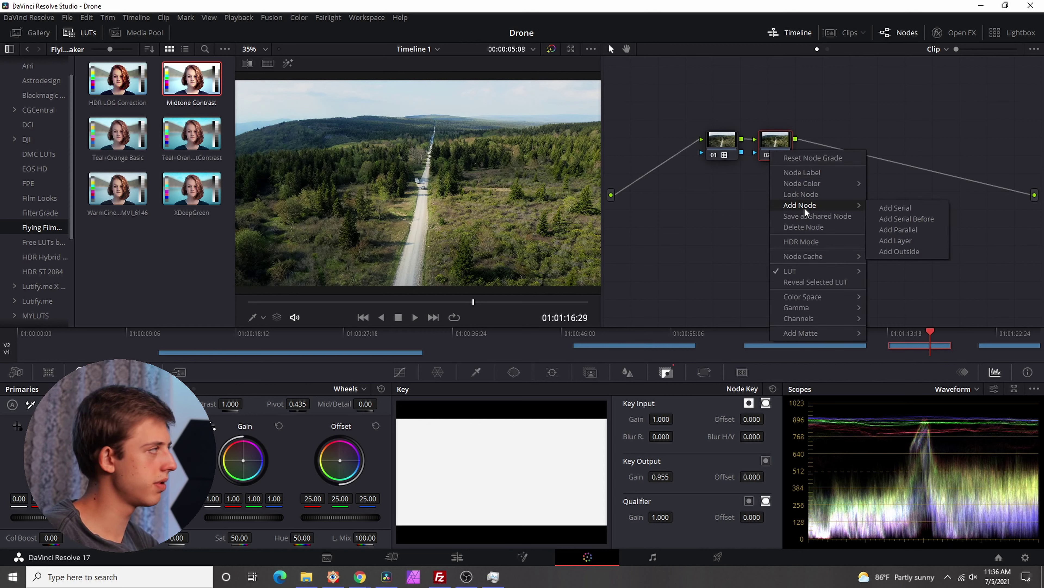
pyautogui.click(902, 208)
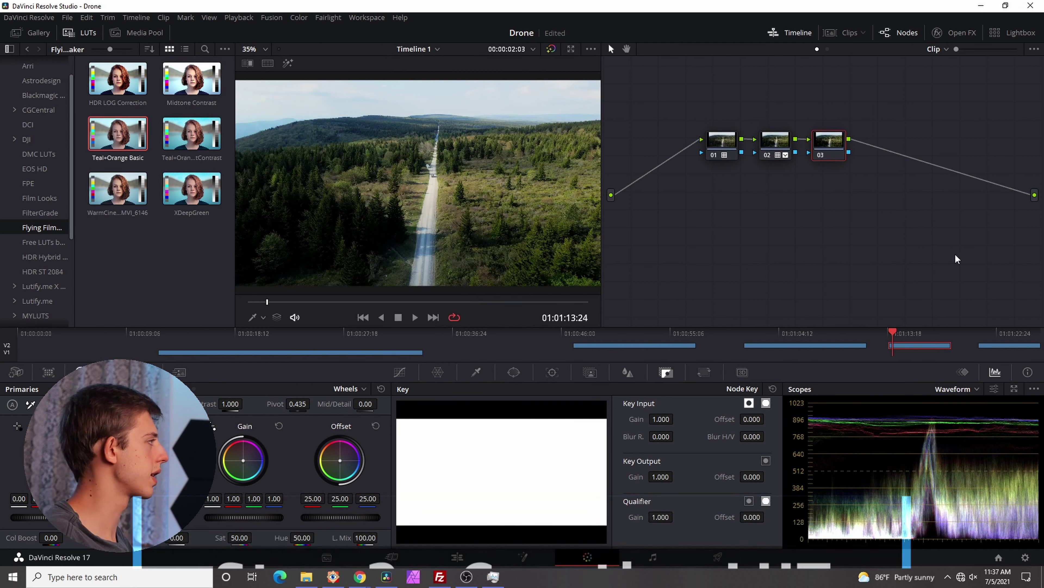
# - Try the Teal+Orange Basic LUT on node 03 and review the clip in full-screen playback
pyautogui.click(103, 145)
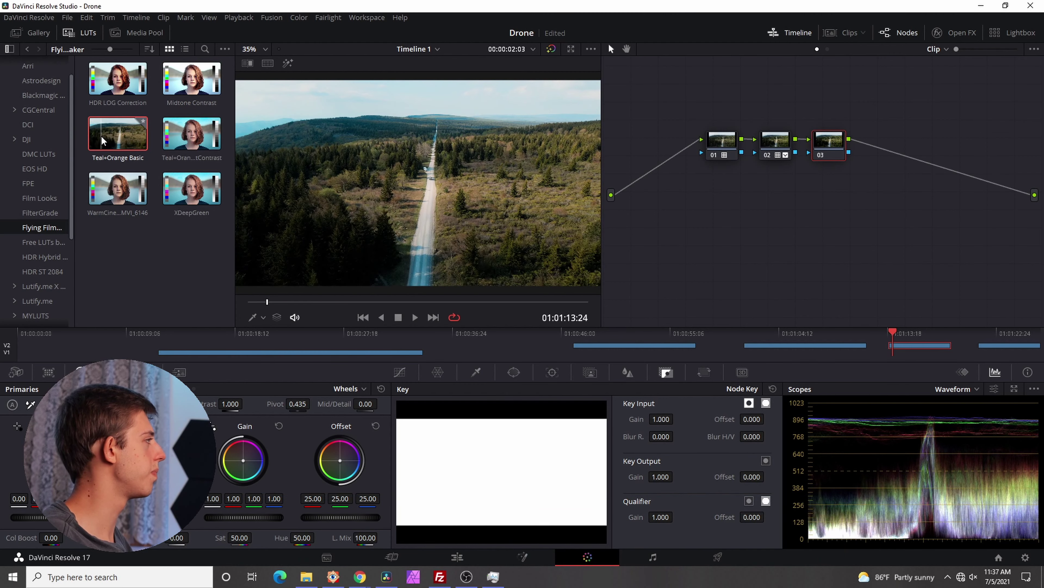
pyautogui.moveTo(102, 141); pyautogui.dragTo(821, 149)
pyautogui.hotkey('ctrl', 'f')
pyautogui.press('space')
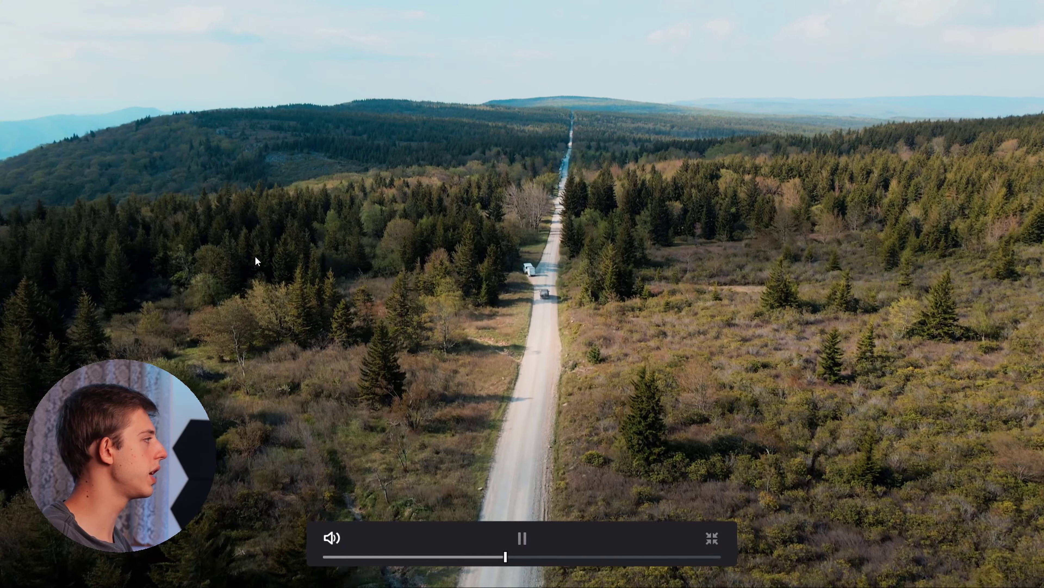
pyautogui.press('Escape')
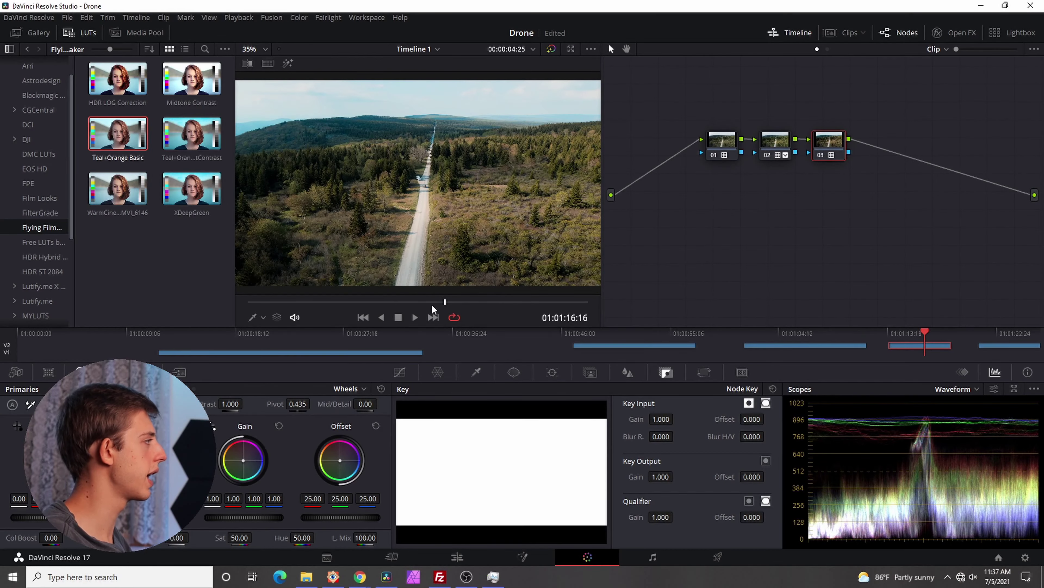
pyautogui.moveTo(435, 302); pyautogui.dragTo(404, 302)
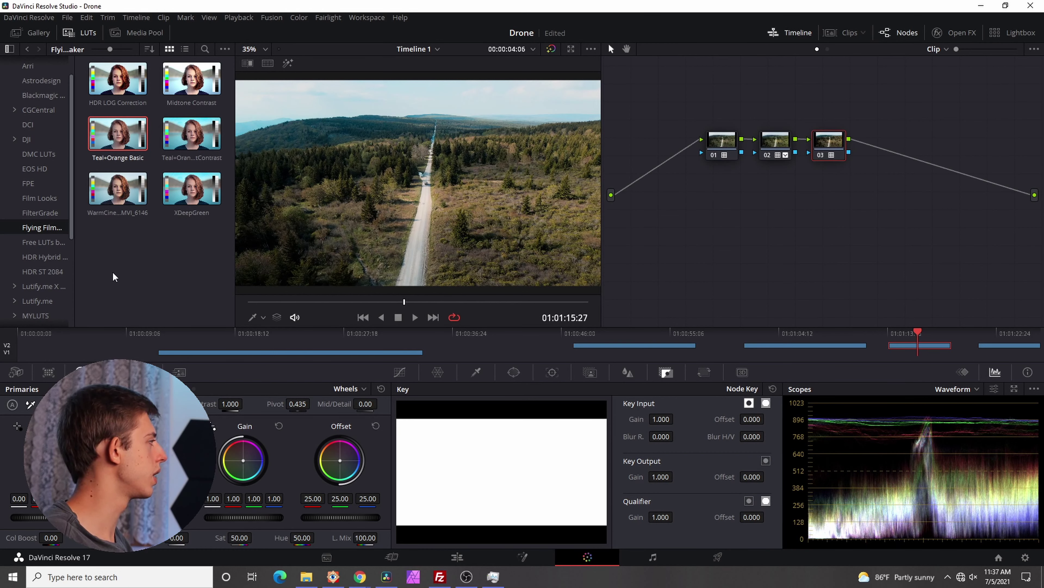
# - Try the WarmCine...MVI_6146 LUT on node 03, compare it disabled and enabled, and review the clip in full-screen playback
pyautogui.moveTo(114, 197); pyautogui.dragTo(833, 155)
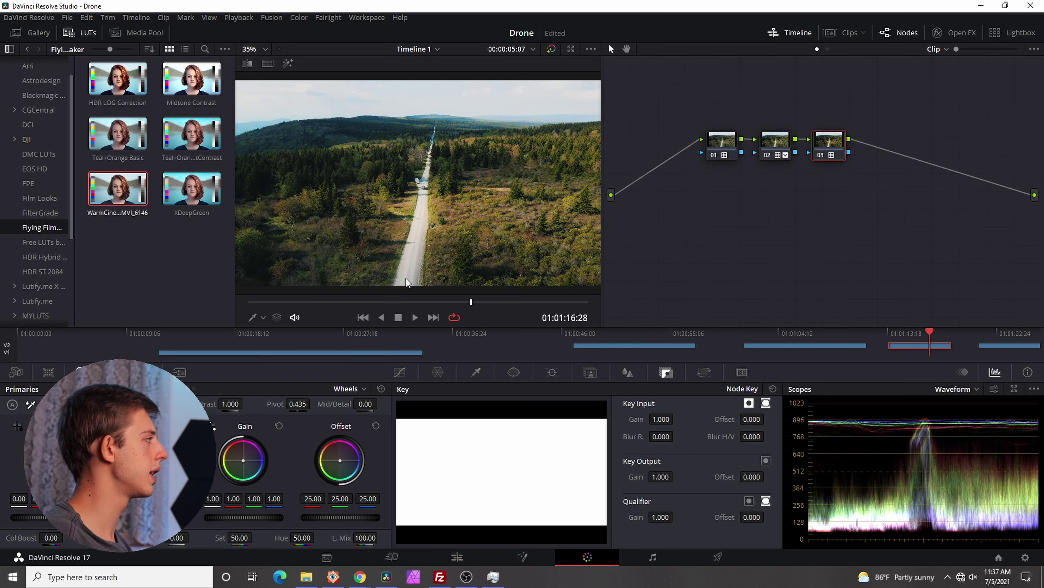
pyautogui.hotkey('ctrl', 'd')
pyautogui.hotkey('ctrl', 'd')
pyautogui.hotkey('ctrl', 'd')
pyautogui.hotkey('ctrl', 'd')
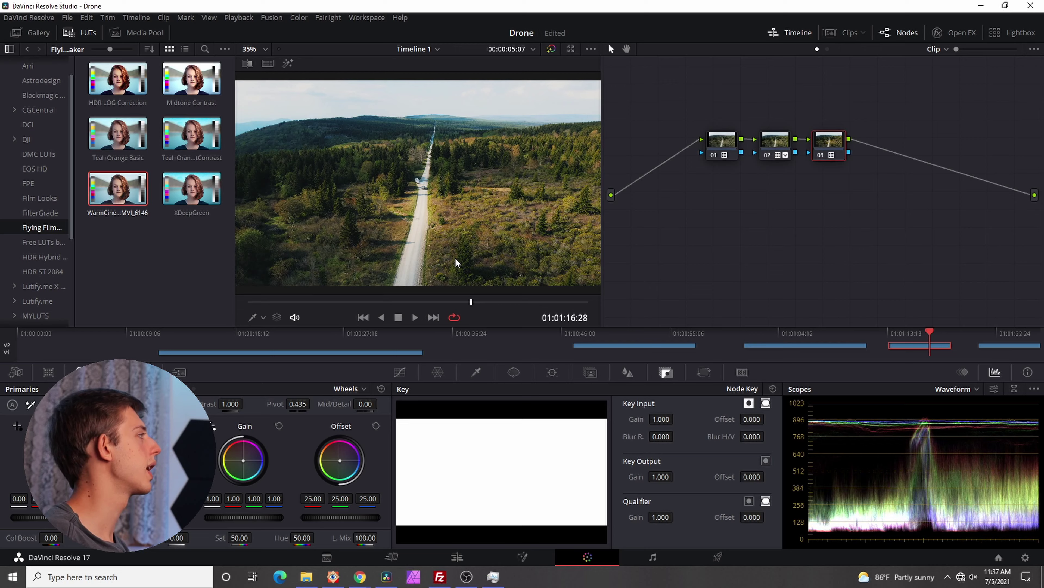
pyautogui.hotkey('ctrl', 'f')
pyautogui.press('space')
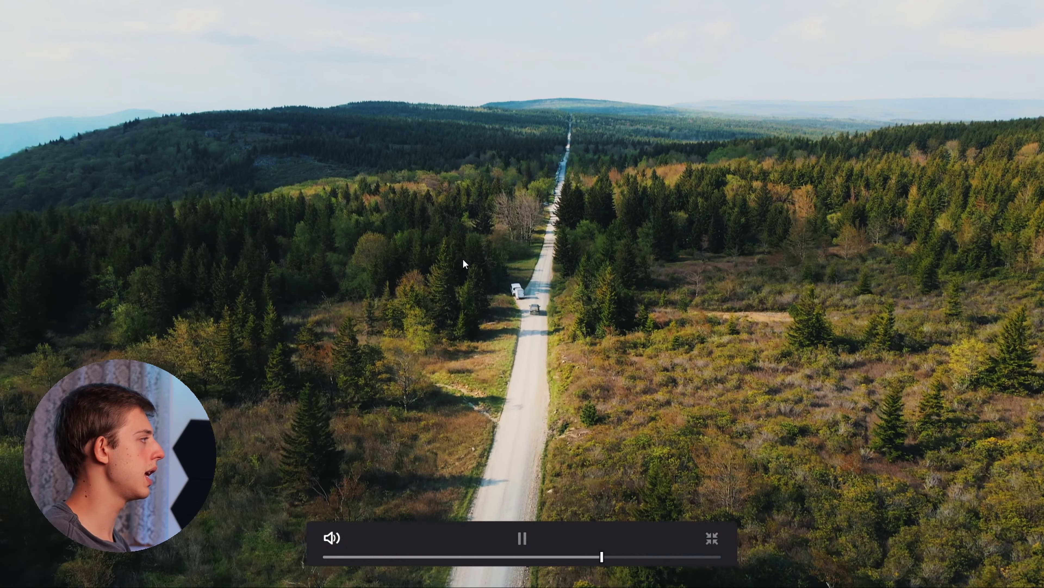
pyautogui.press('Escape')
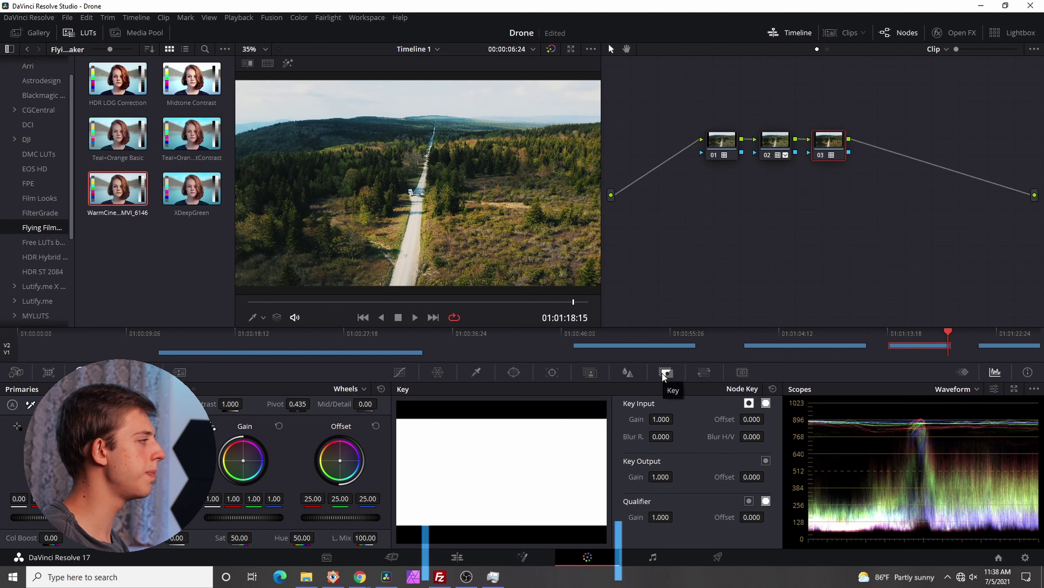
# - Reduce the warm LUT's strength by setting node 03's key output gain to 0.892, and play the clip full screen
pyautogui.moveTo(663, 476)
pyautogui.mouseDown()
pyautogui.moveTo(470, 477)
pyautogui.moveTo(691, 476)
pyautogui.moveTo(663, 475)
pyautogui.mouseUp()
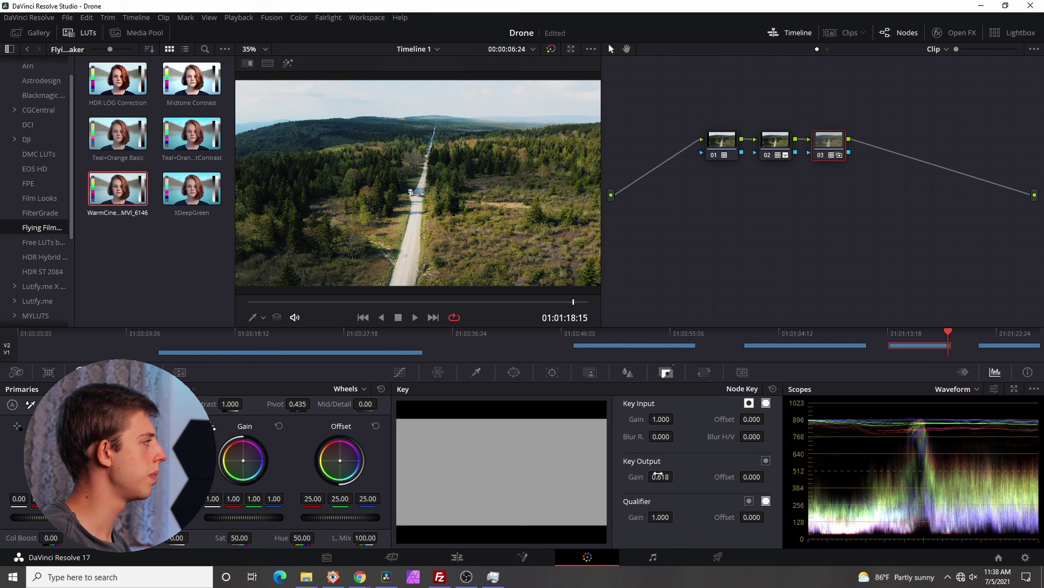
pyautogui.moveTo(663, 477); pyautogui.dragTo(679, 476)
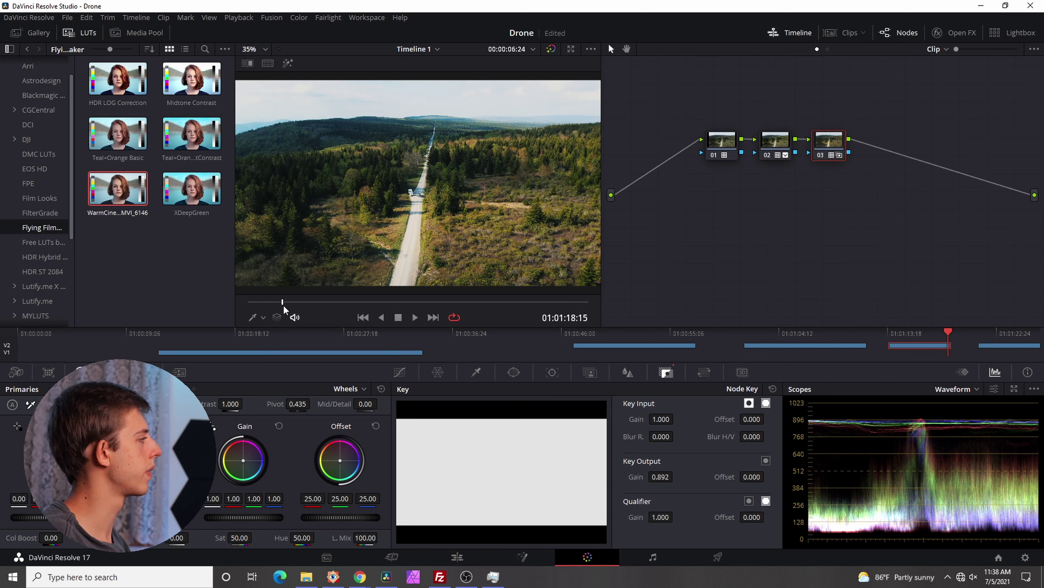
pyautogui.press('Up')
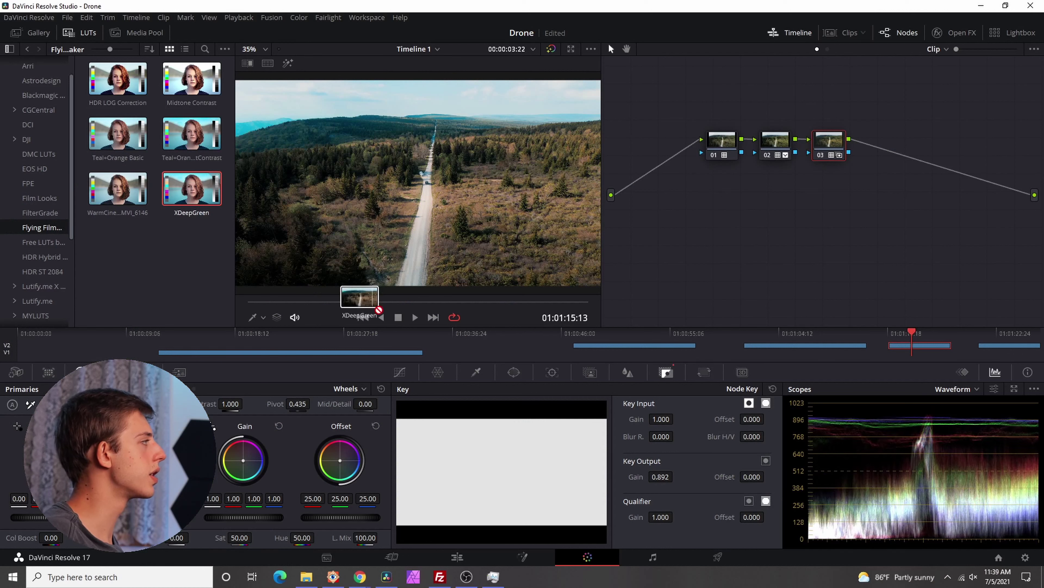
# - Try the XDeepGreen LUT on node 03 with key output gain 1.246 and contrast 1.118, reviewing it in full-screen playback
pyautogui.moveTo(192, 188); pyautogui.dragTo(837, 148)
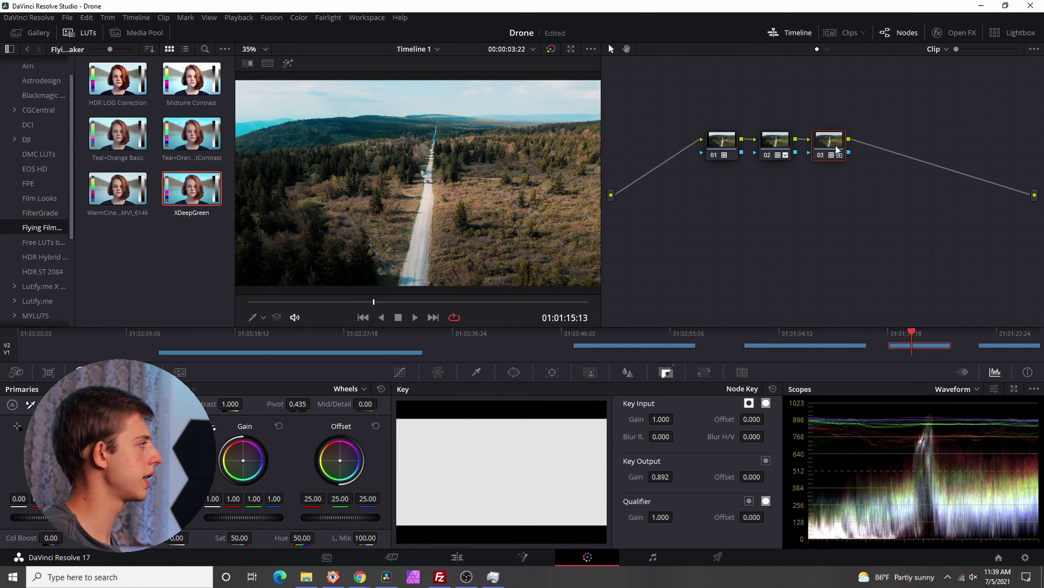
pyautogui.moveTo(661, 477); pyautogui.dragTo(676, 476)
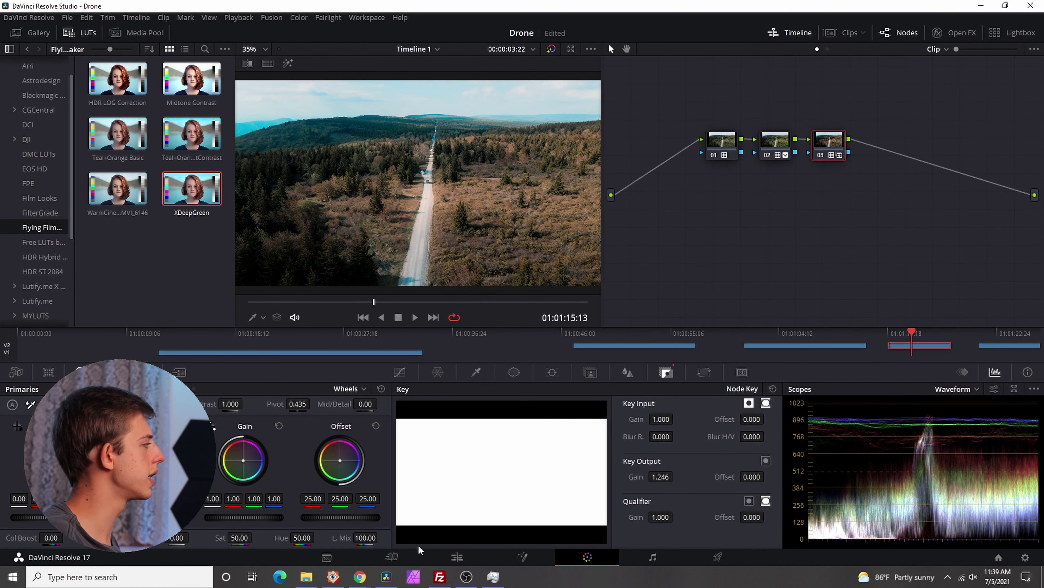
pyautogui.moveTo(225, 403); pyautogui.dragTo(246, 403)
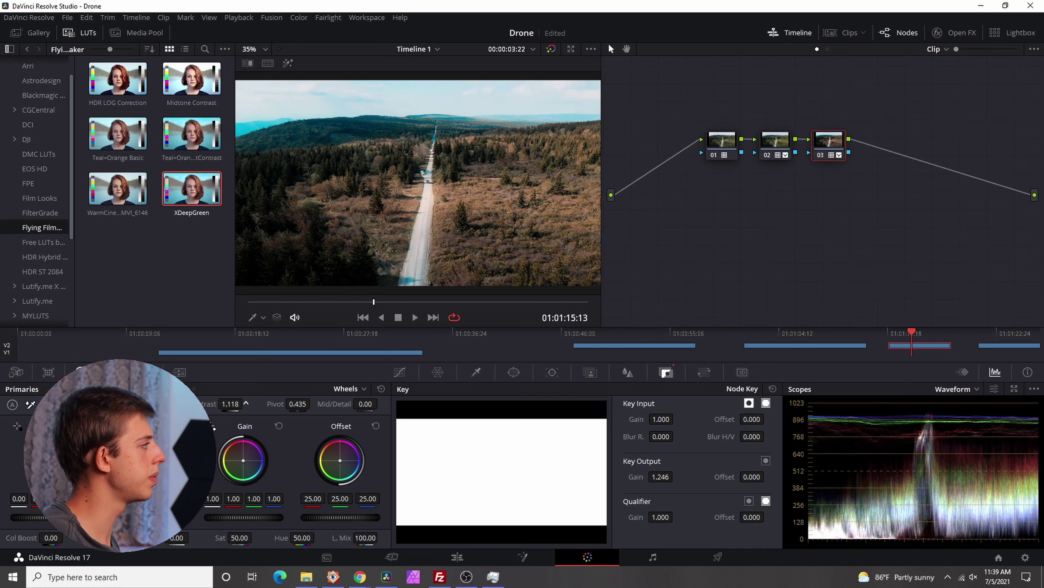
pyautogui.hotkey('ctrl', 'f')
pyautogui.press('space')
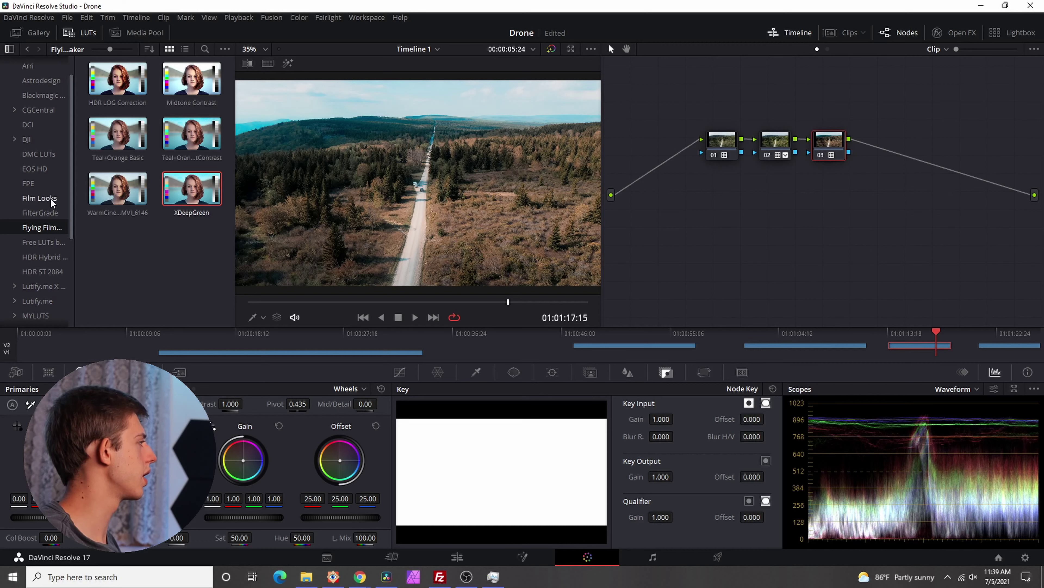
# - Apply the DCI-P3 Kodak 2383 D60 film look to node 03 with key output gain 0.925, and lower its highlights and contrast
pyautogui.click(43, 201)
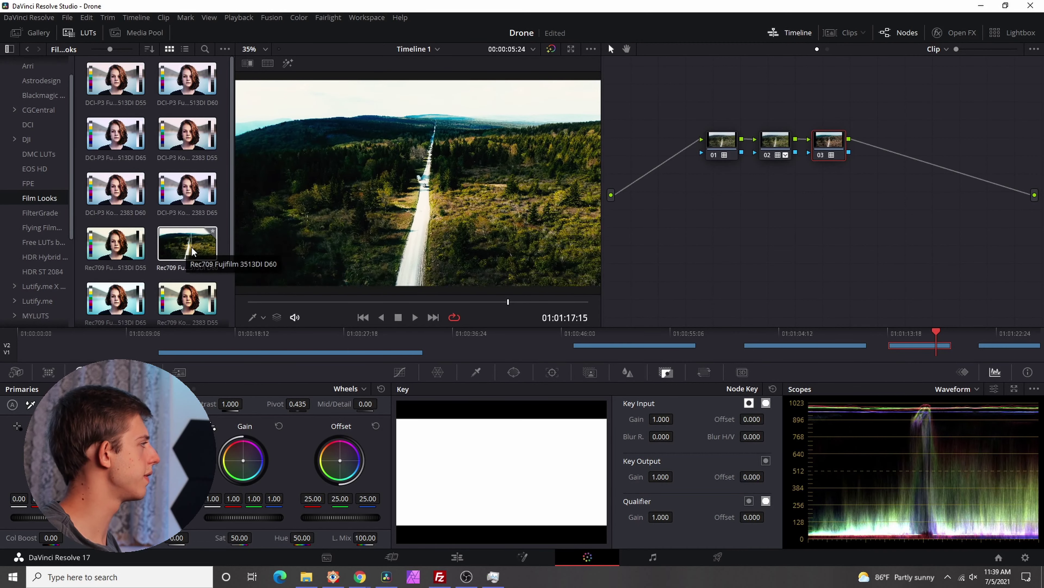
pyautogui.click(114, 196)
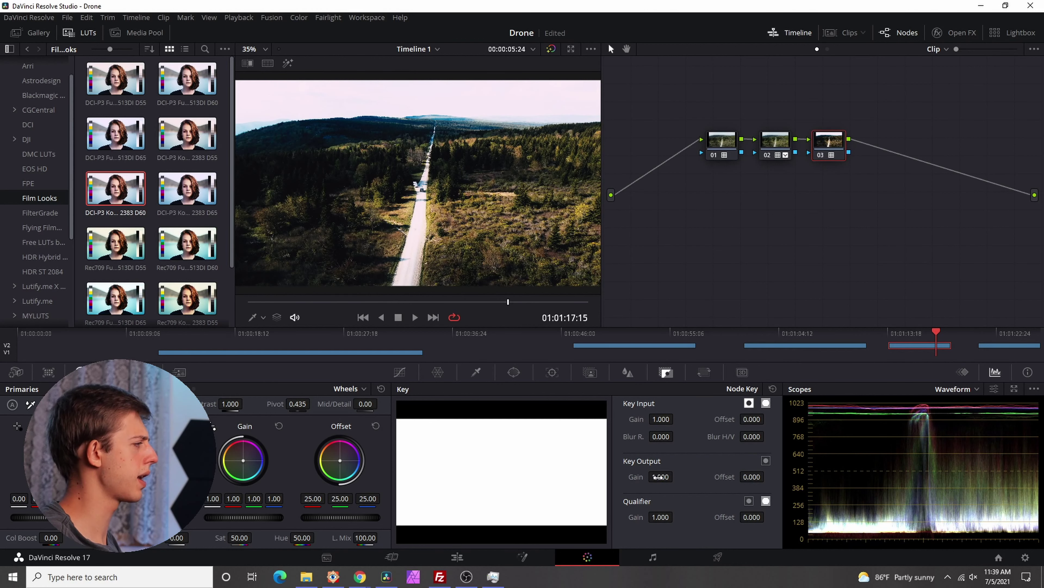
pyautogui.moveTo(661, 477); pyautogui.dragTo(651, 477)
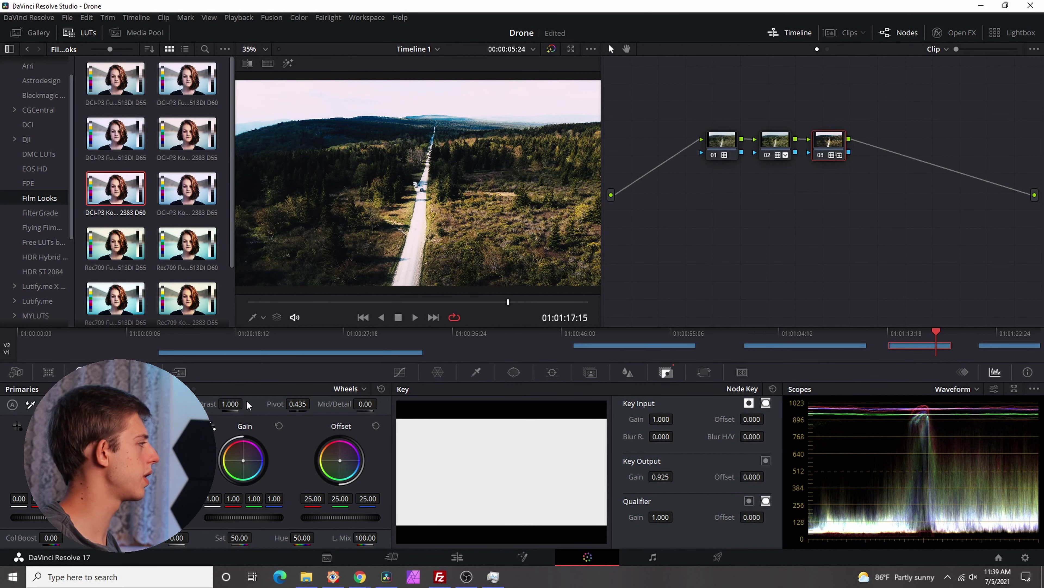
pyautogui.moveTo(115, 537); pyautogui.dragTo(205, 537)
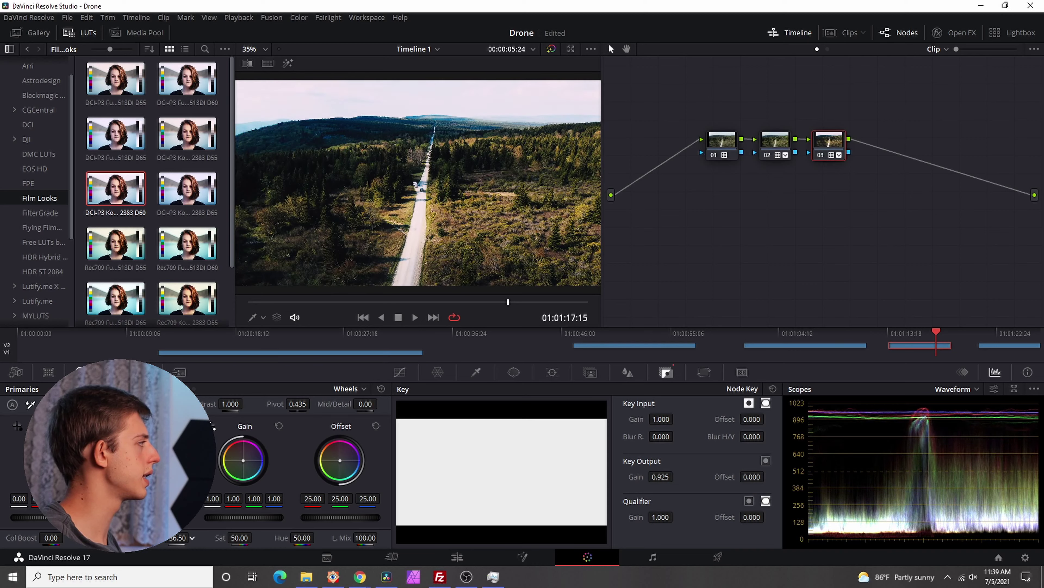
pyautogui.moveTo(231, 404); pyautogui.dragTo(207, 403)
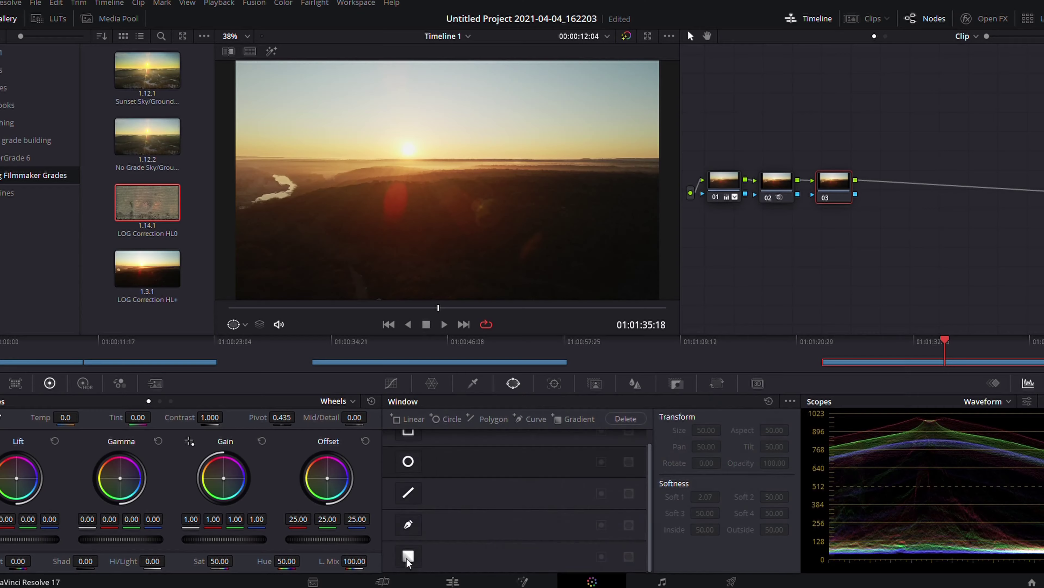
# - Place node 03's gradient window at the sunset clip's horizon, and add serial node 04 with an inverted gradient window isolating the ground
pyautogui.moveTo(450, 136); pyautogui.dragTo(453, 152)
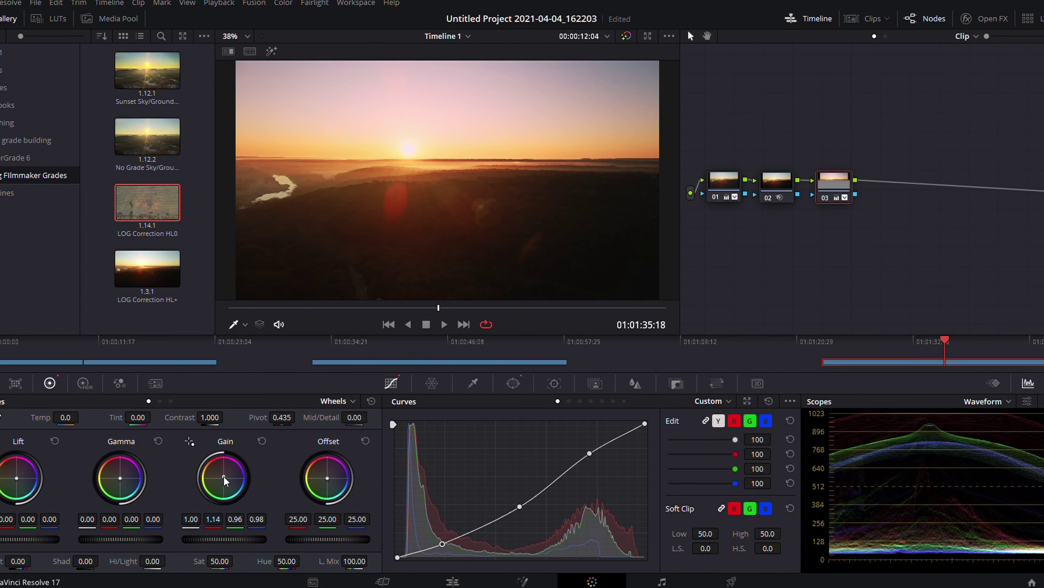
pyautogui.hotkey('alt', 's')
pyautogui.click(513, 383)
pyautogui.click(408, 556)
pyautogui.moveTo(447, 179)
pyautogui.mouseDown()
pyautogui.moveTo(450, 147)
pyautogui.moveTo(445, 170)
pyautogui.moveTo(445, 159)
pyautogui.mouseUp()
pyautogui.hotkey('shift', 'h')
pyautogui.click(602, 556)
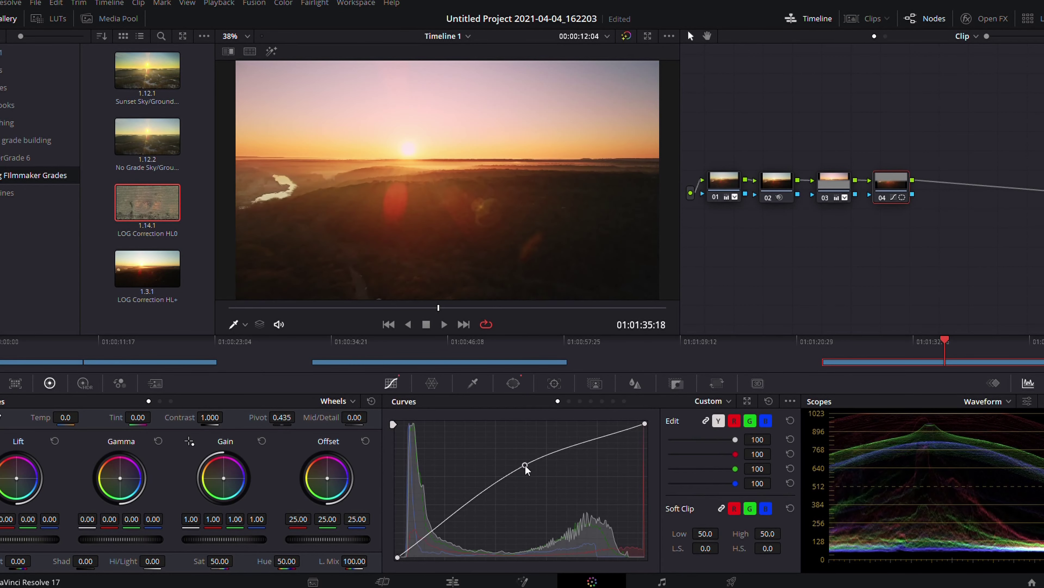
# - Brighten the ground by raising the midtones of node 04's custom curve
pyautogui.moveTo(527, 473); pyautogui.dragTo(500, 488)
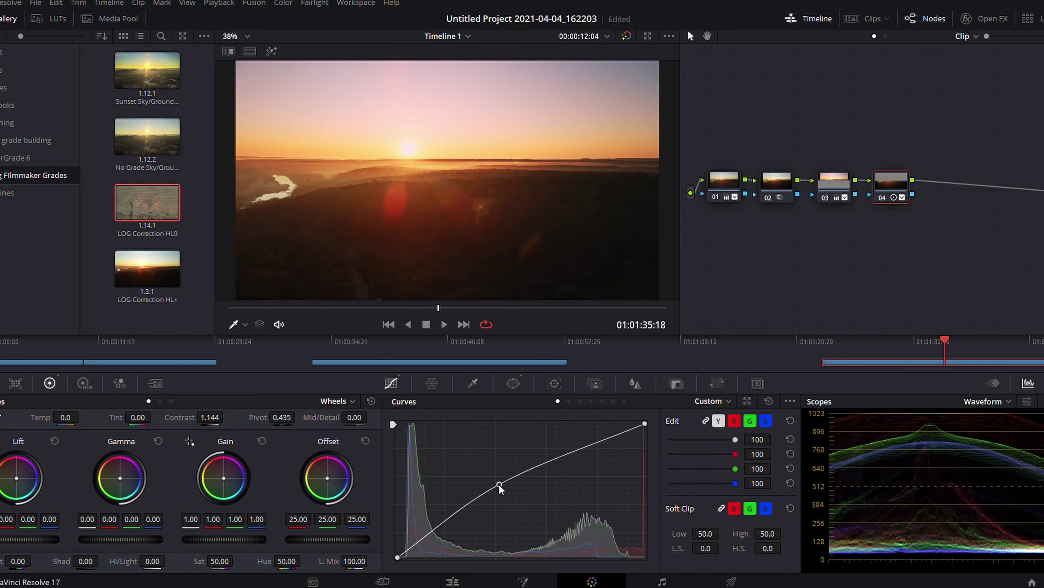